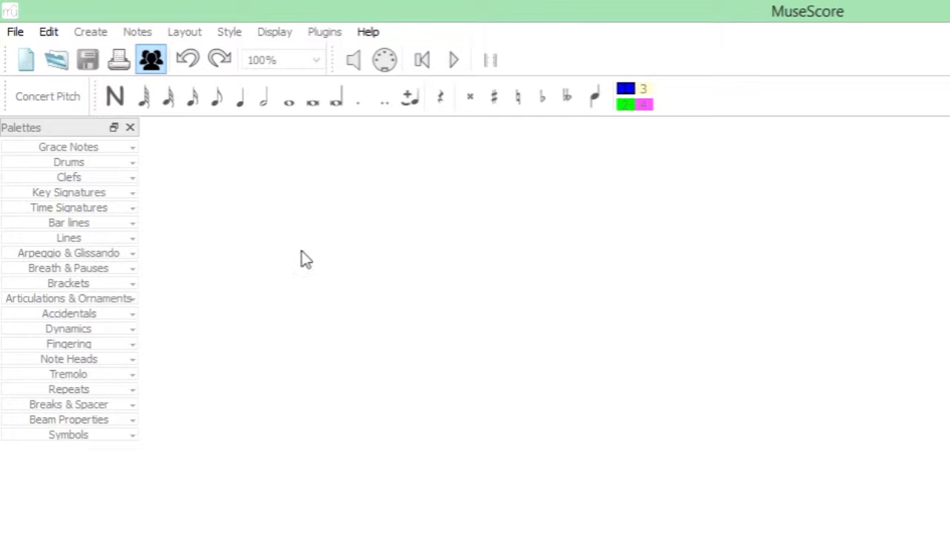
# - Start a new score, add a Flute staff as its instrument, and continue to the time signature settings
pyautogui.click(11, 32)
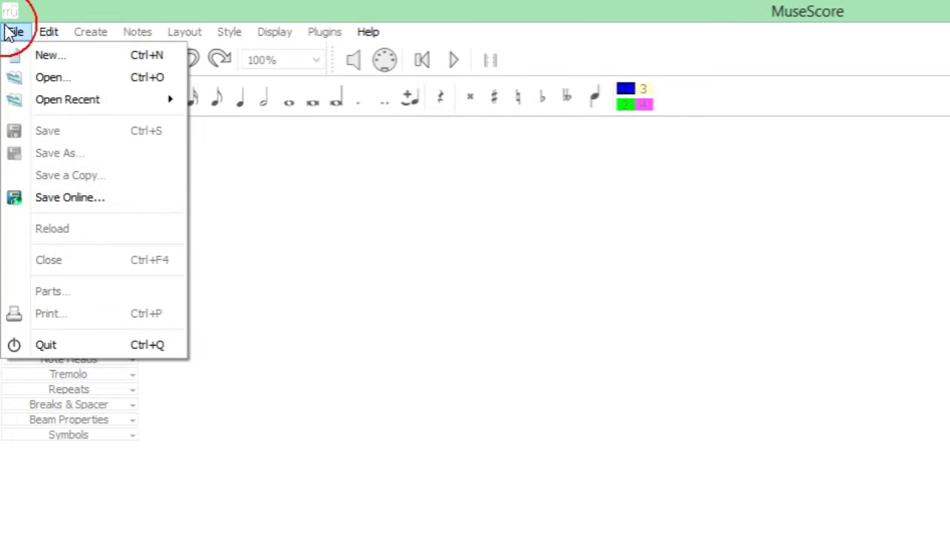
pyautogui.click(34, 58)
pyautogui.click(702, 458)
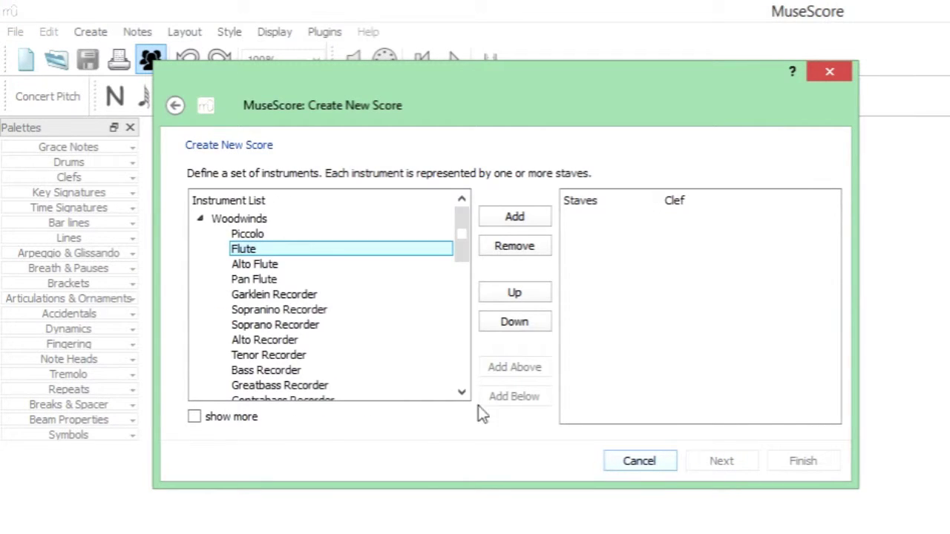
pyautogui.click(533, 217)
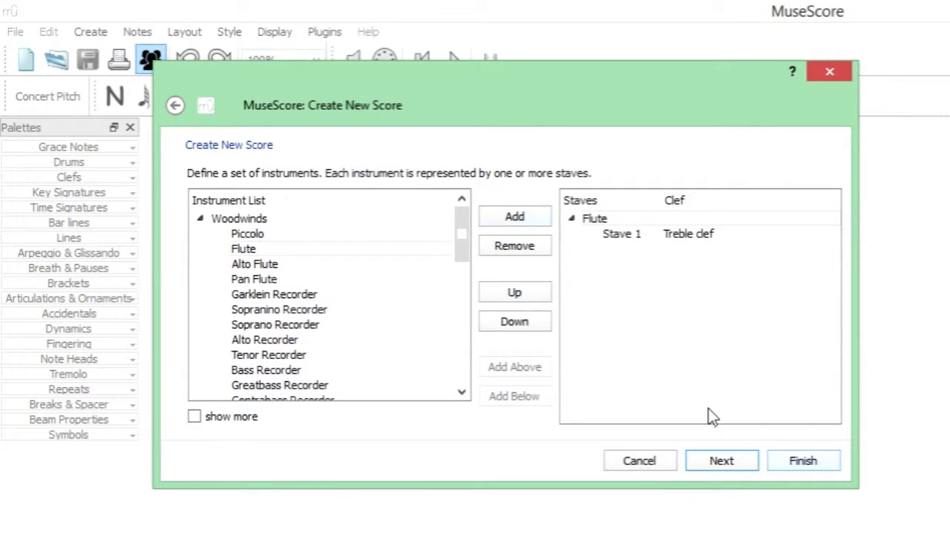
pyautogui.click(735, 460)
pyautogui.click(736, 462)
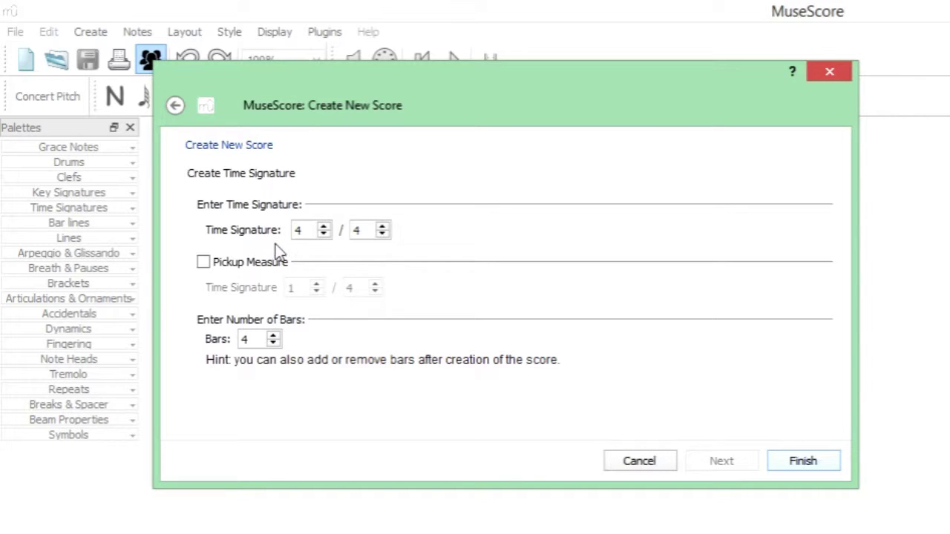
# - Try other time signature values such as 4/8 and set the time signature back to 4/4
pyautogui.click(323, 229)
pyautogui.click(324, 229)
pyautogui.click(323, 229)
pyautogui.click(382, 235)
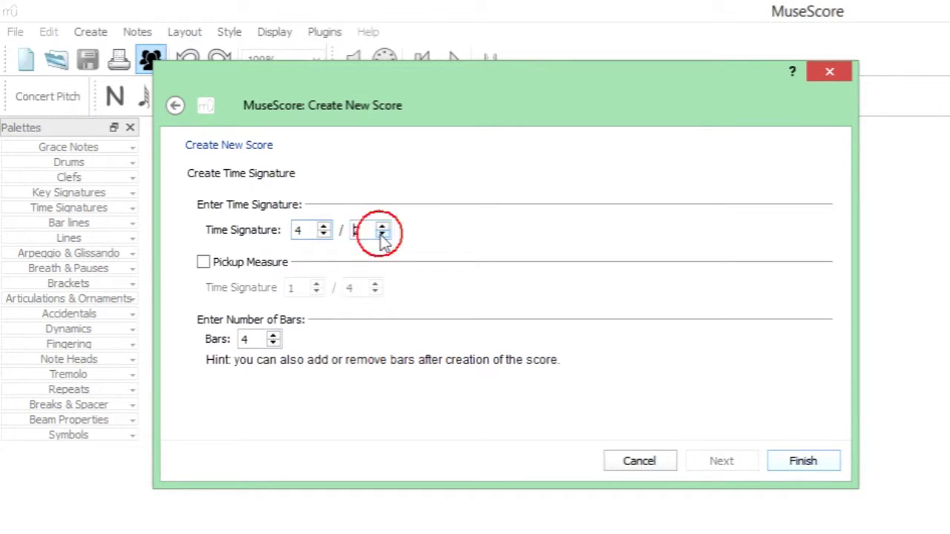
pyautogui.click(382, 226)
pyautogui.click(381, 226)
pyautogui.click(381, 234)
pyautogui.click(381, 226)
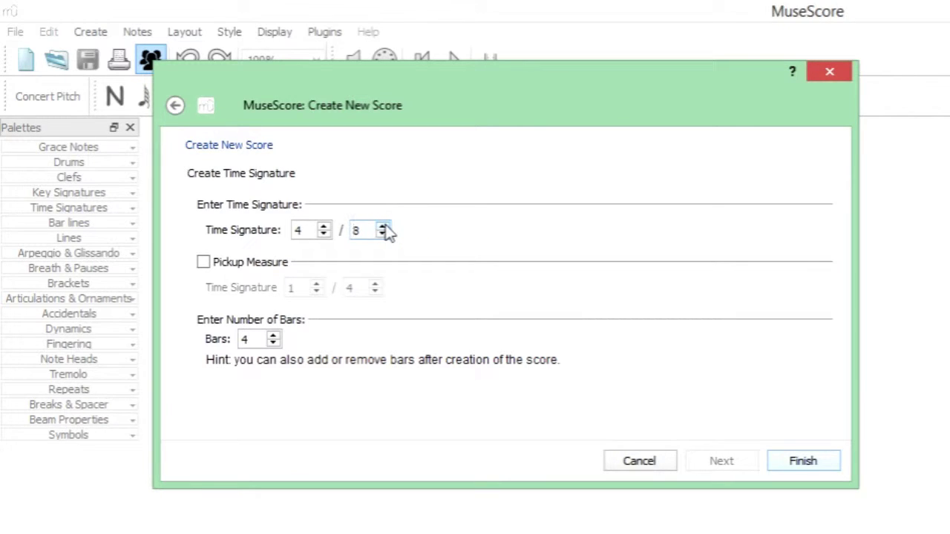
pyautogui.click(382, 234)
# - Try a 2/4 pickup measure, turn it off again, and create the score in 4/4 with 4 bars
pyautogui.click(205, 262)
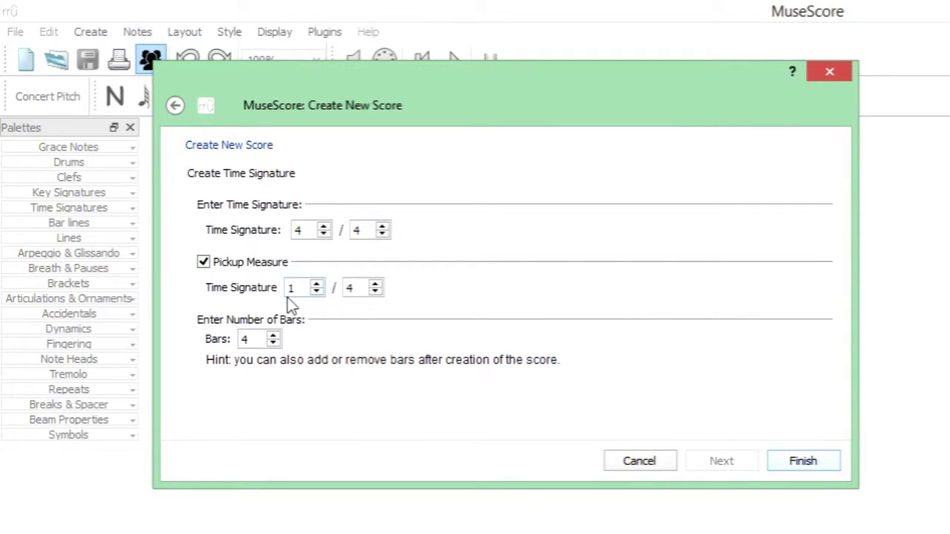
pyautogui.click(317, 285)
pyautogui.click(204, 263)
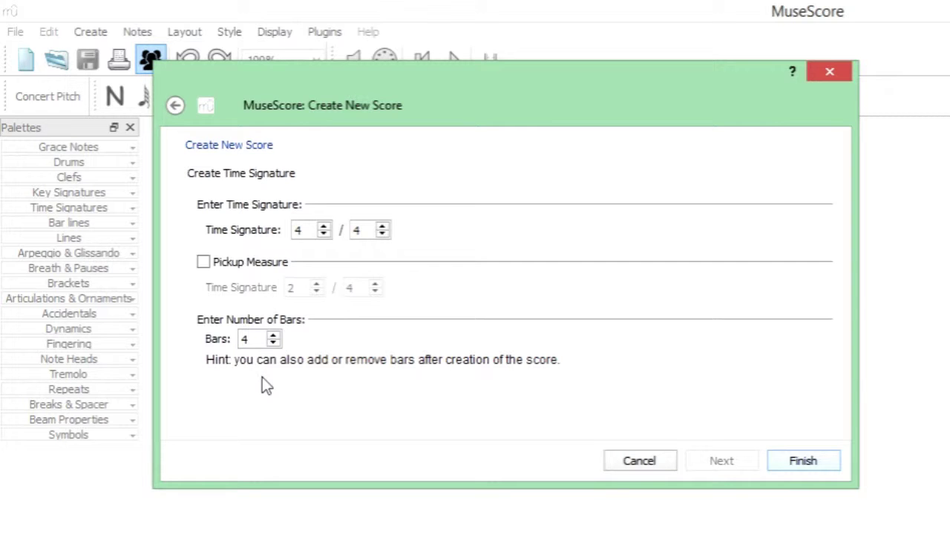
pyautogui.click(783, 462)
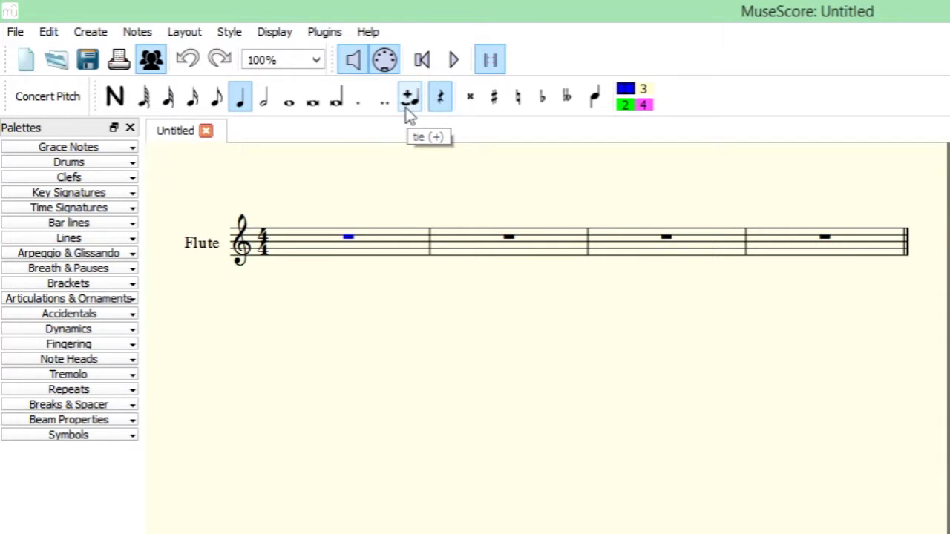
# - Enter the quarter notes G, A, B and A in the first measure of the flute staff
pyautogui.hotkey('ctrl', 'z')
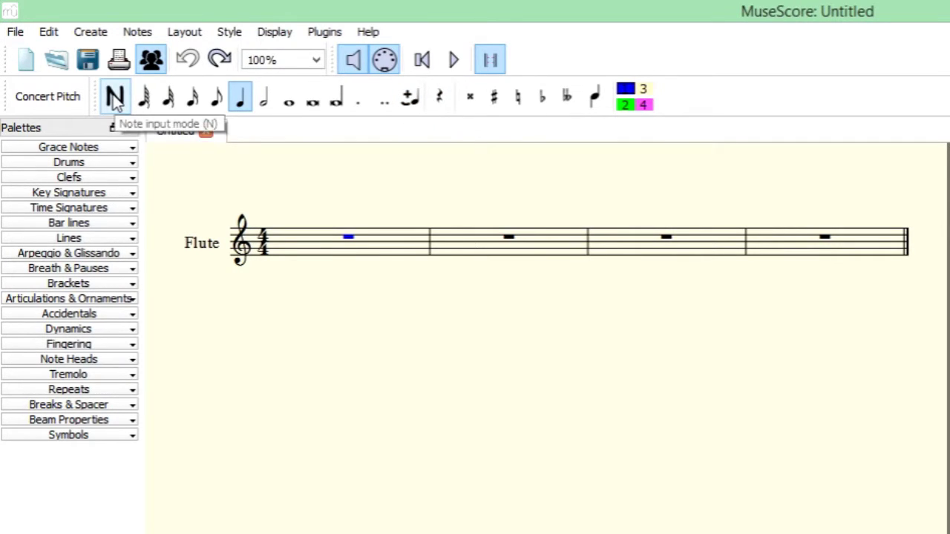
pyautogui.click(115, 97)
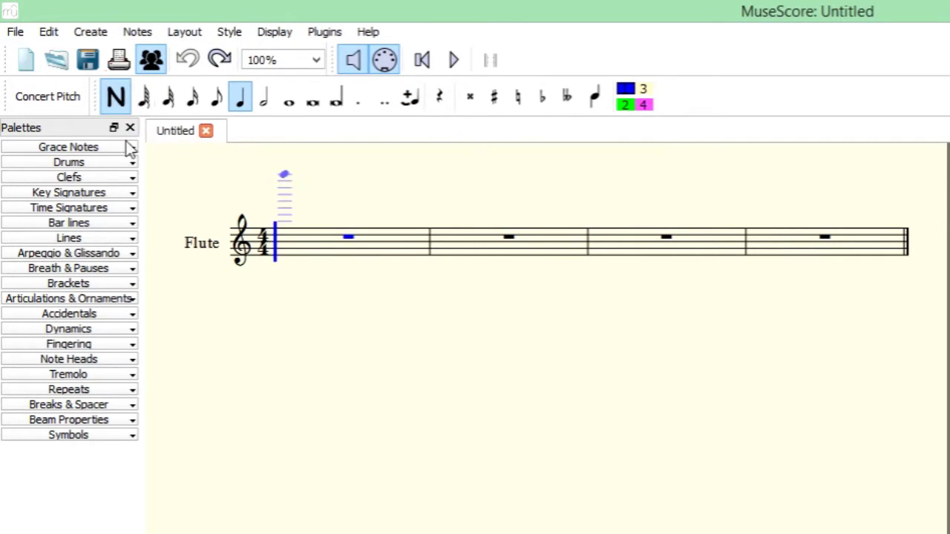
pyautogui.click(293, 248)
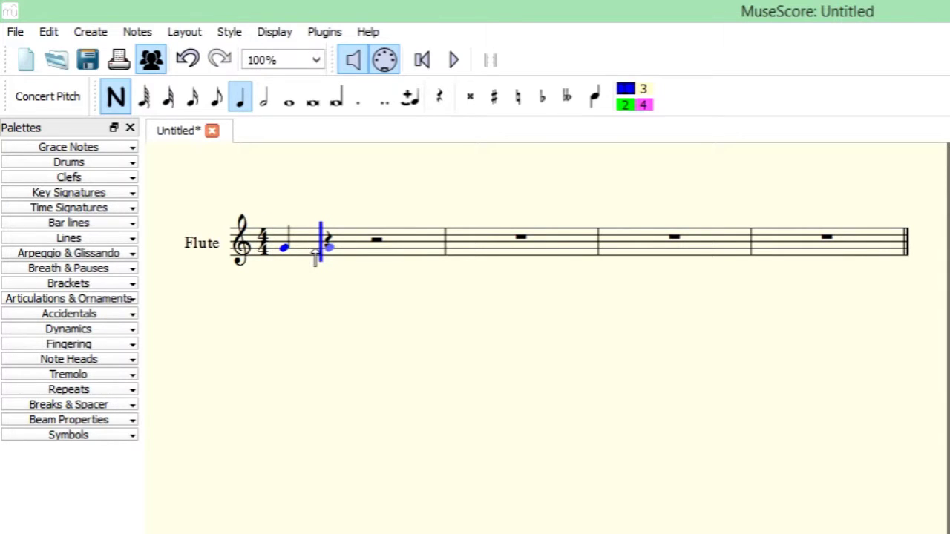
pyautogui.click(319, 247)
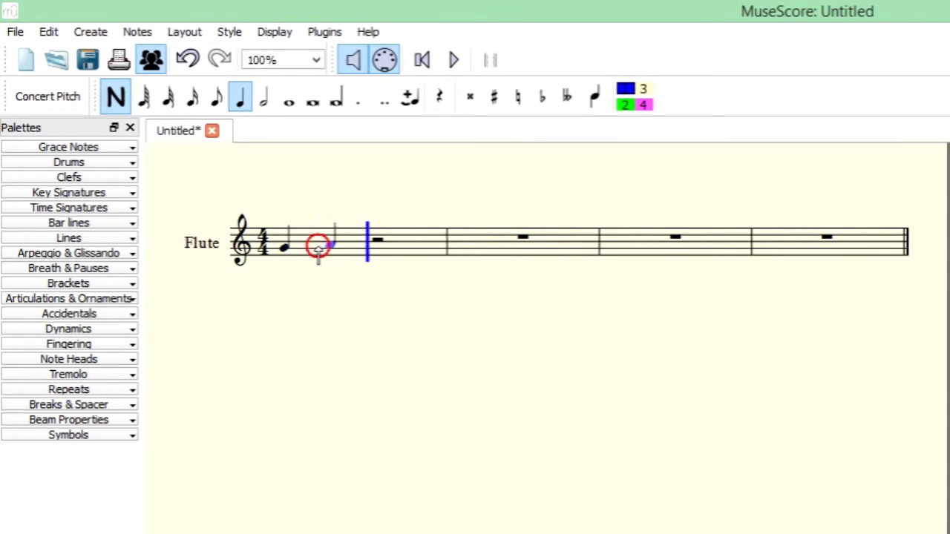
pyautogui.click(370, 242)
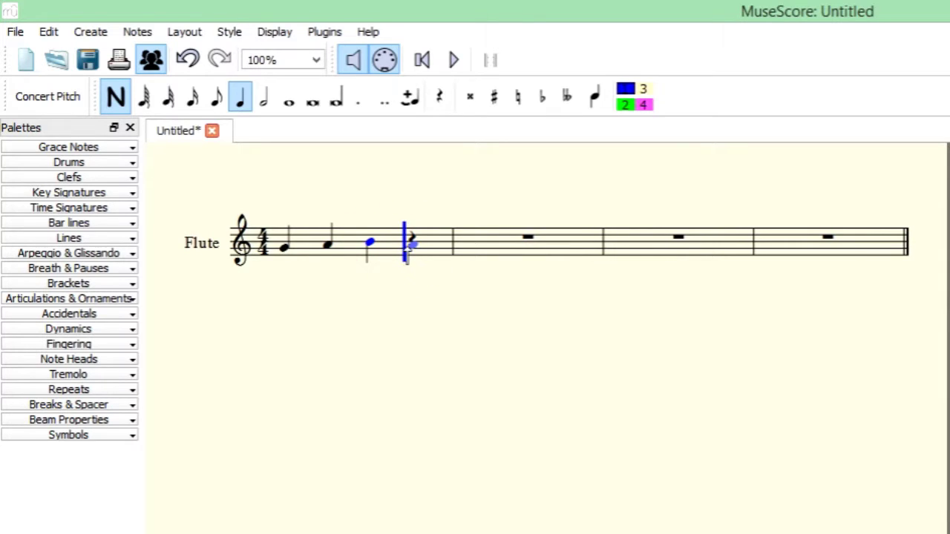
pyautogui.click(412, 244)
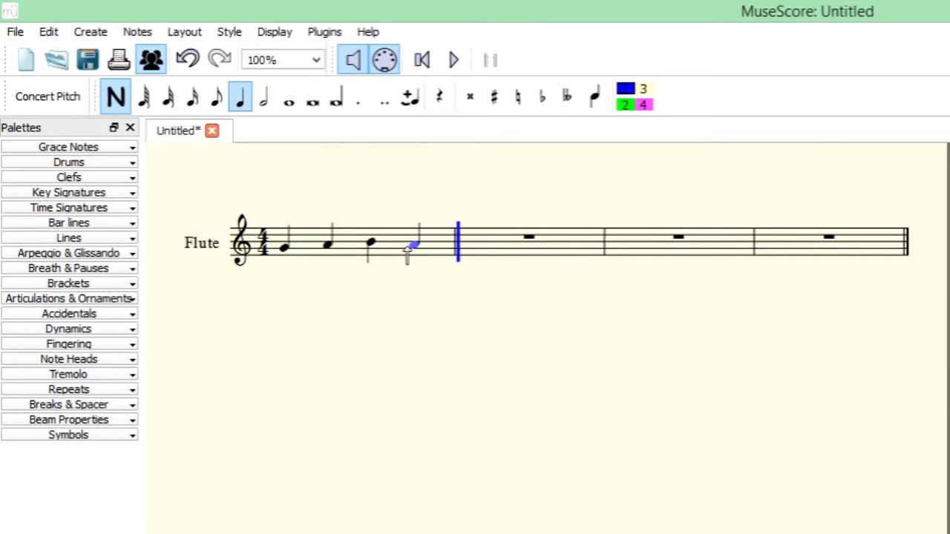
# - Enter a half note B followed by a quarter note A in the second measure and leave note input
pyautogui.click(263, 104)
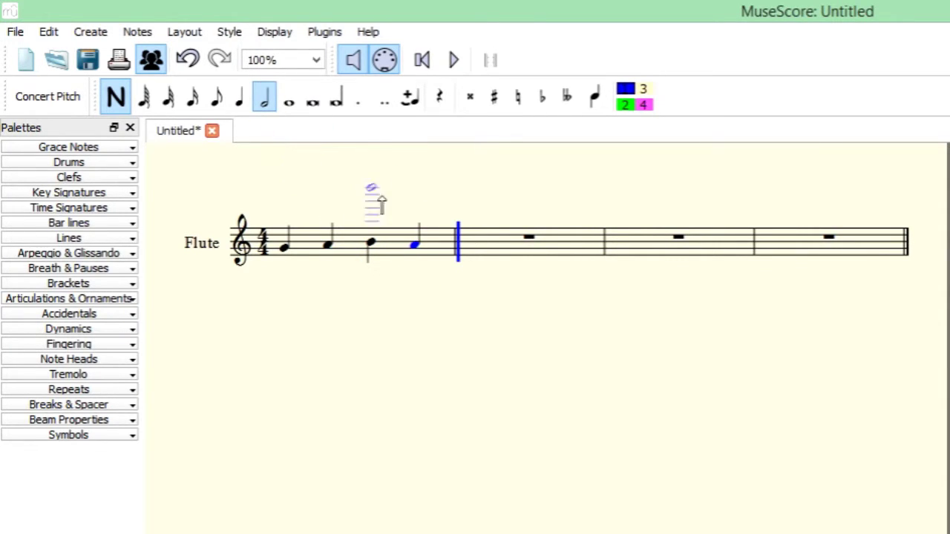
pyautogui.click(465, 242)
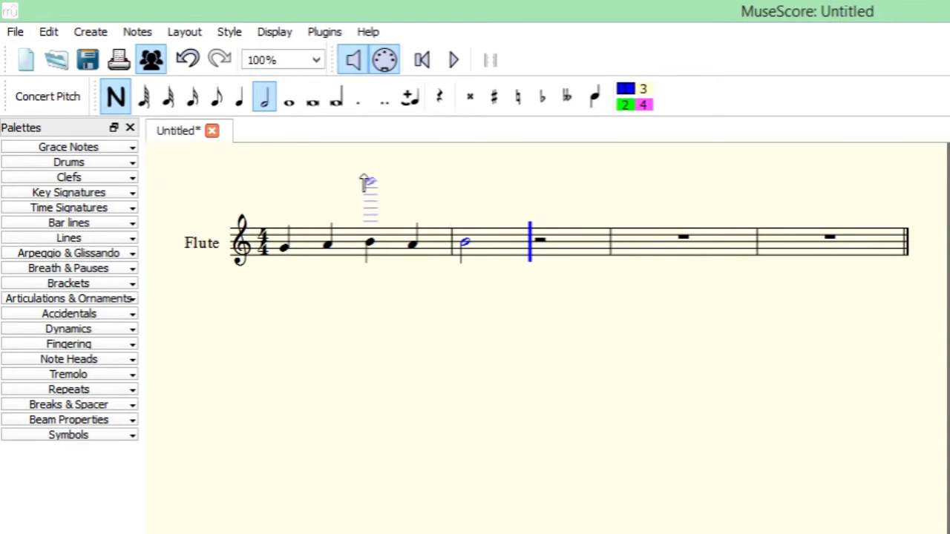
pyautogui.click(240, 96)
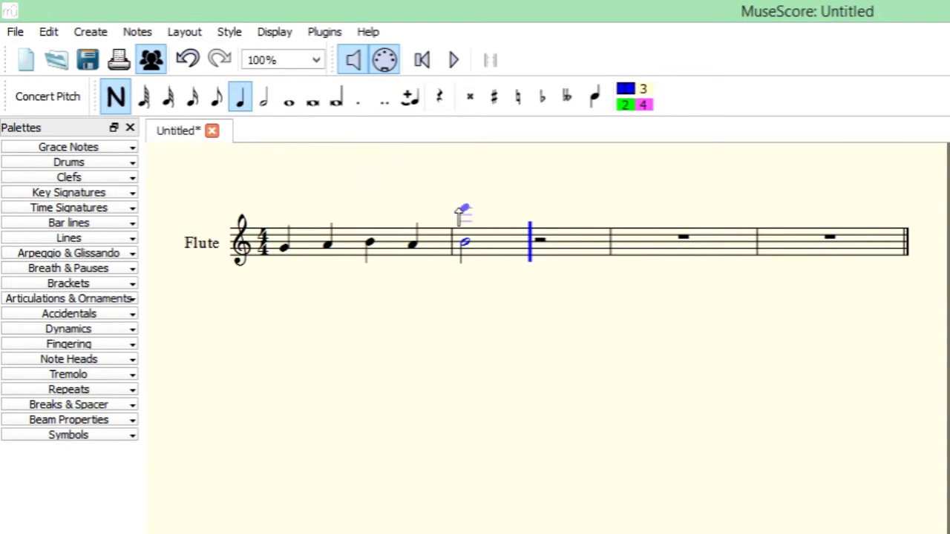
pyautogui.click(541, 244)
pyautogui.click(195, 166)
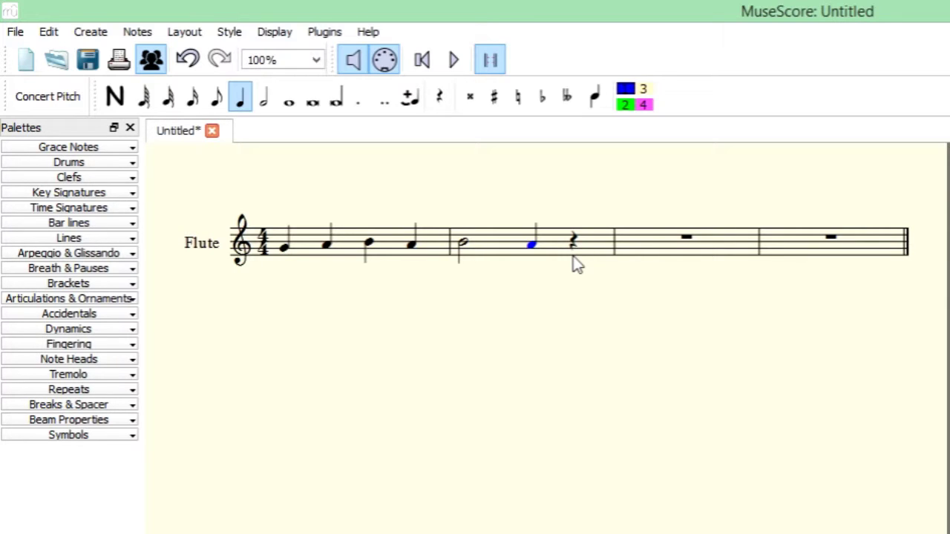
# - Enter a half note A on the last beat of the second measure, carrying over the bar line into the third
pyautogui.click(117, 101)
pyautogui.click(264, 99)
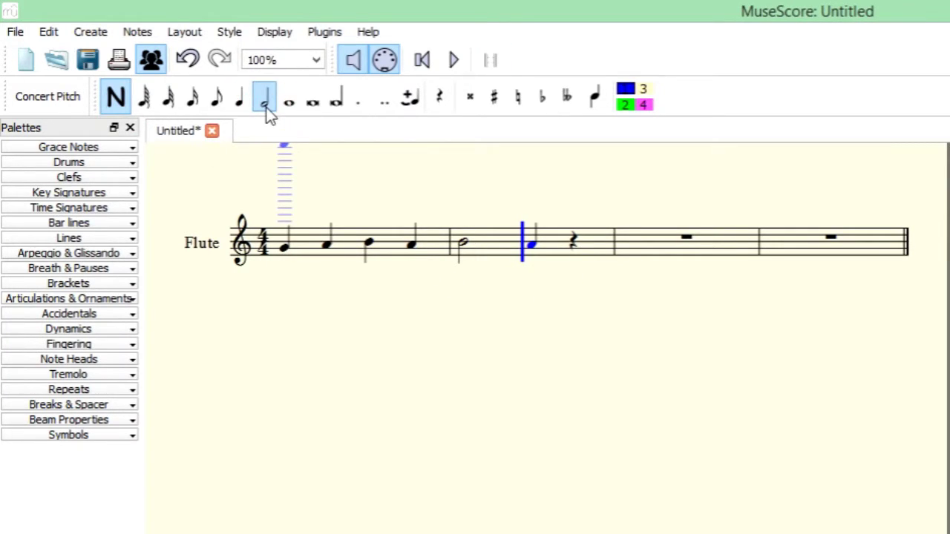
pyautogui.click(573, 243)
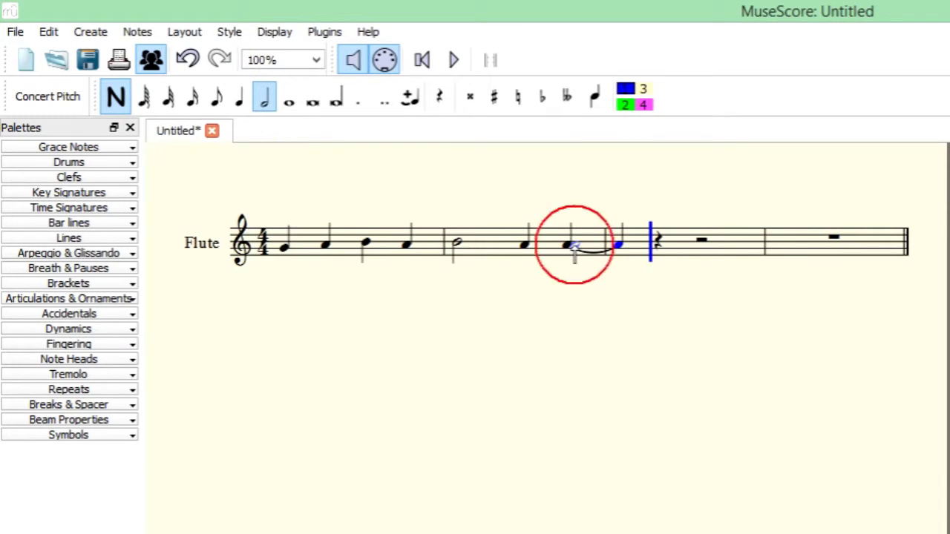
pyautogui.click(118, 98)
pyautogui.press('space')
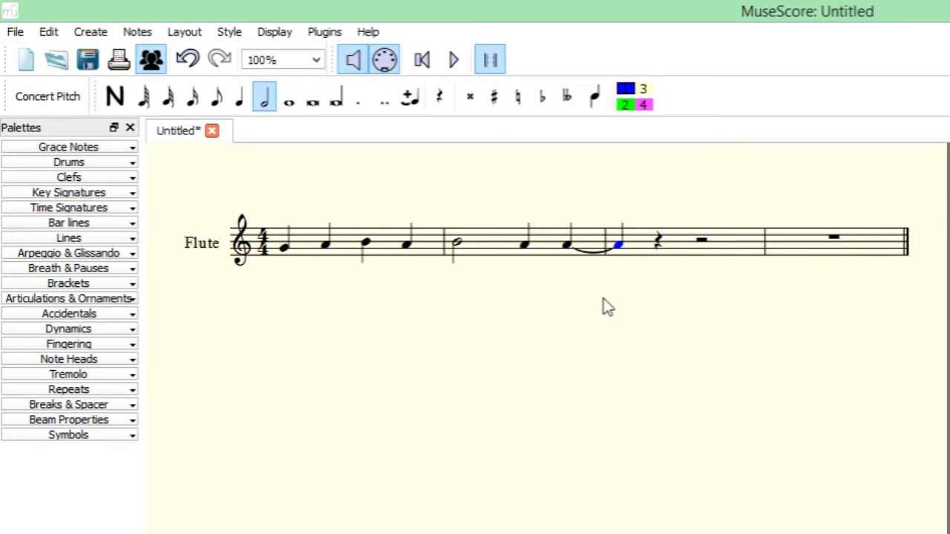
# - Fill the rest of the third measure with the quarter notes B, A and G
pyautogui.click(128, 102)
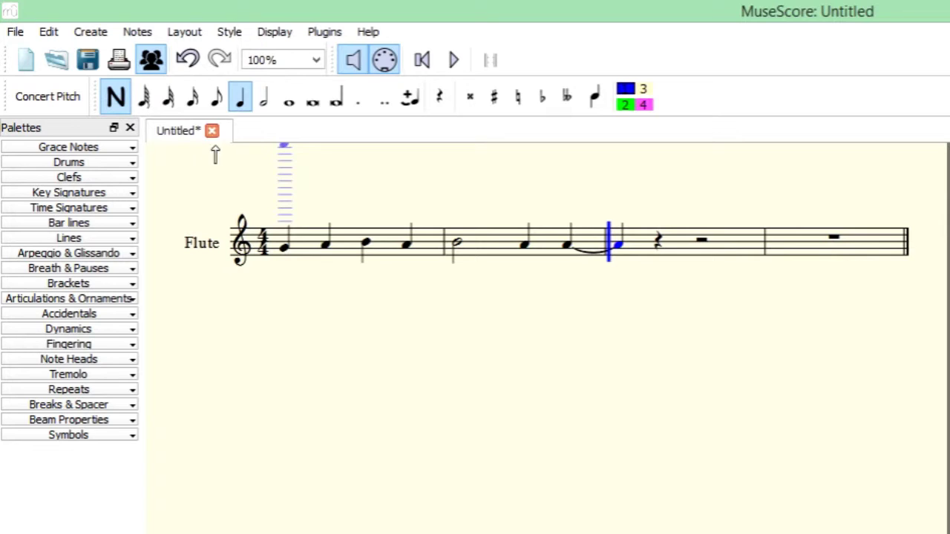
pyautogui.click(658, 243)
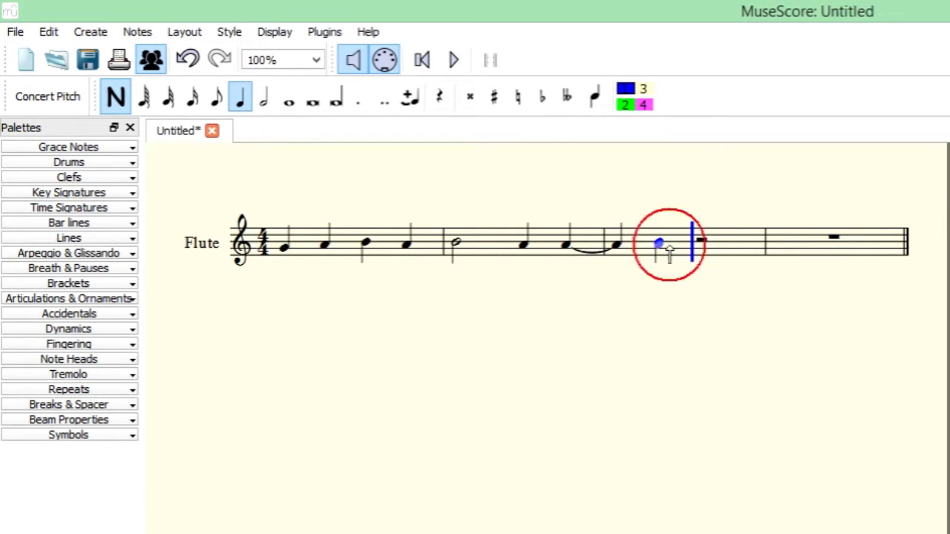
pyautogui.click(692, 245)
pyautogui.click(724, 249)
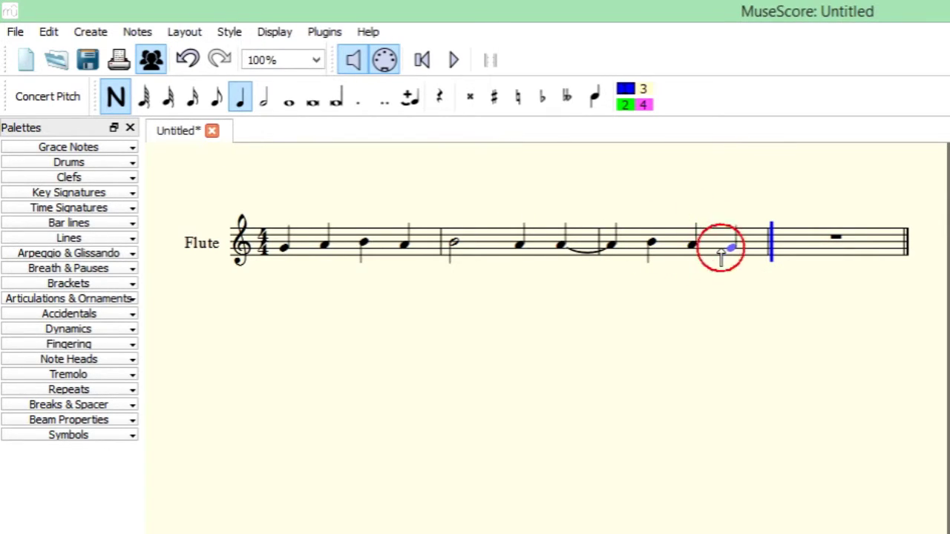
# - Enter a whole note G in the fourth measure, leave note input, and play back the score
pyautogui.click(292, 104)
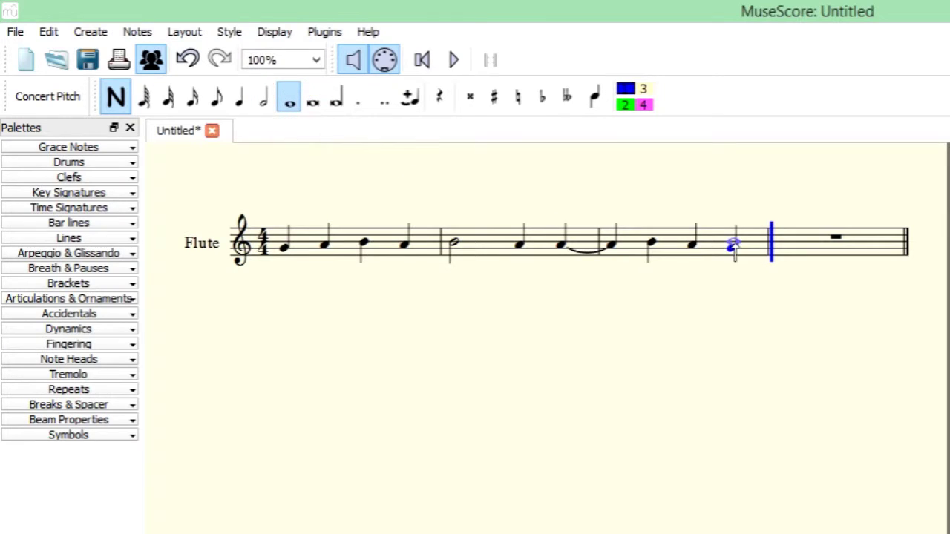
pyautogui.click(775, 247)
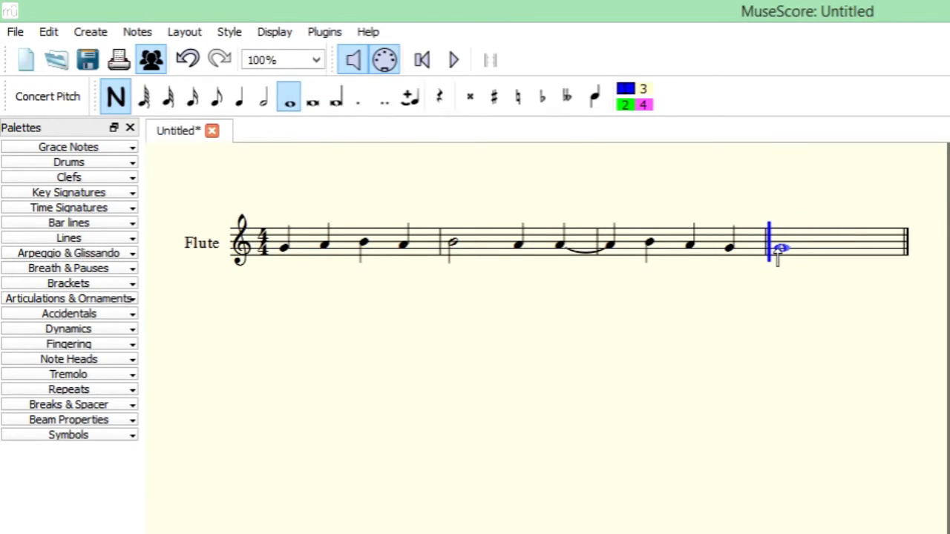
pyautogui.click(115, 98)
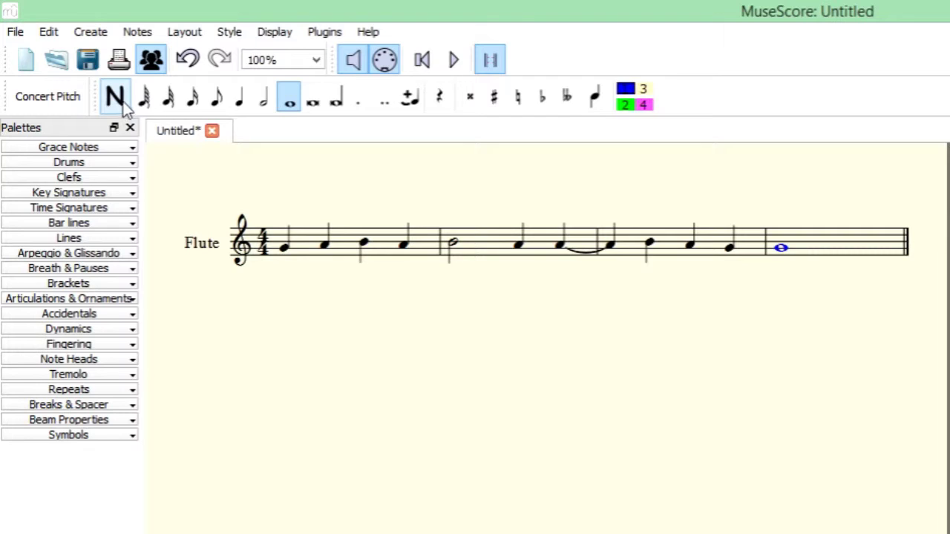
pyautogui.click(454, 61)
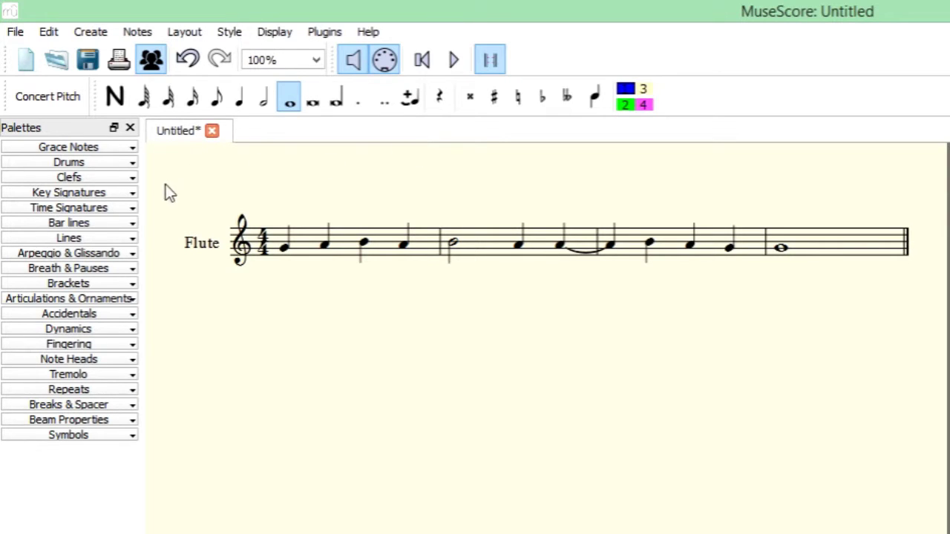
# - Apply an End Repeat bar line to the last measure
pyautogui.click(134, 223)
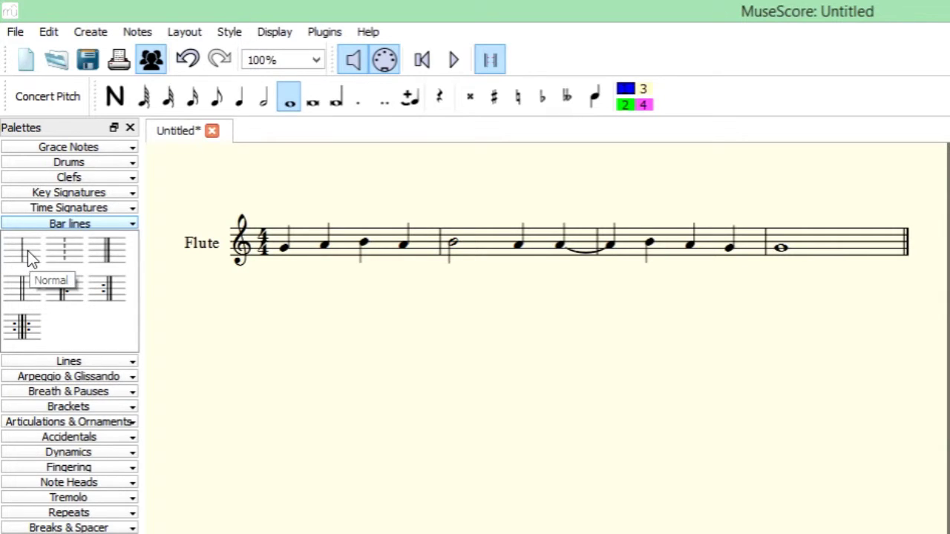
pyautogui.click(110, 252)
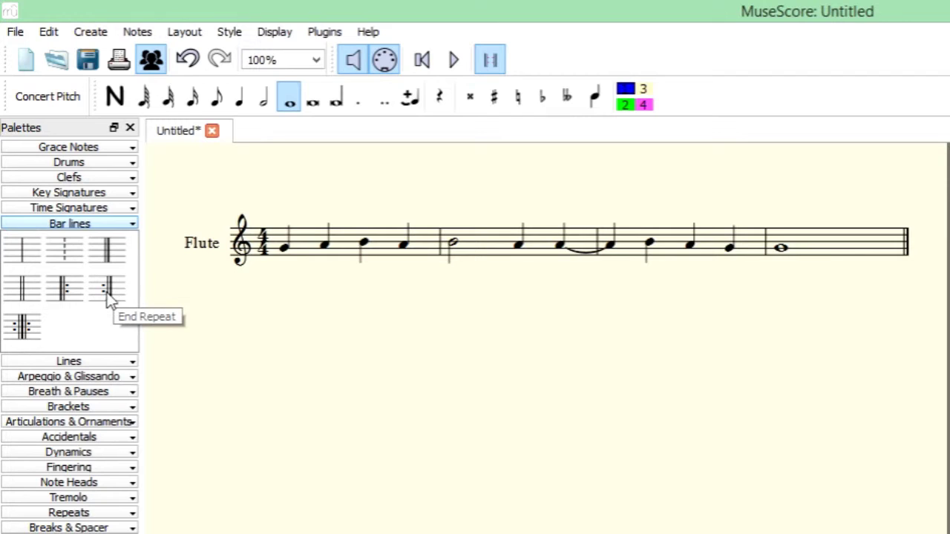
pyautogui.moveTo(108, 296); pyautogui.dragTo(845, 264)
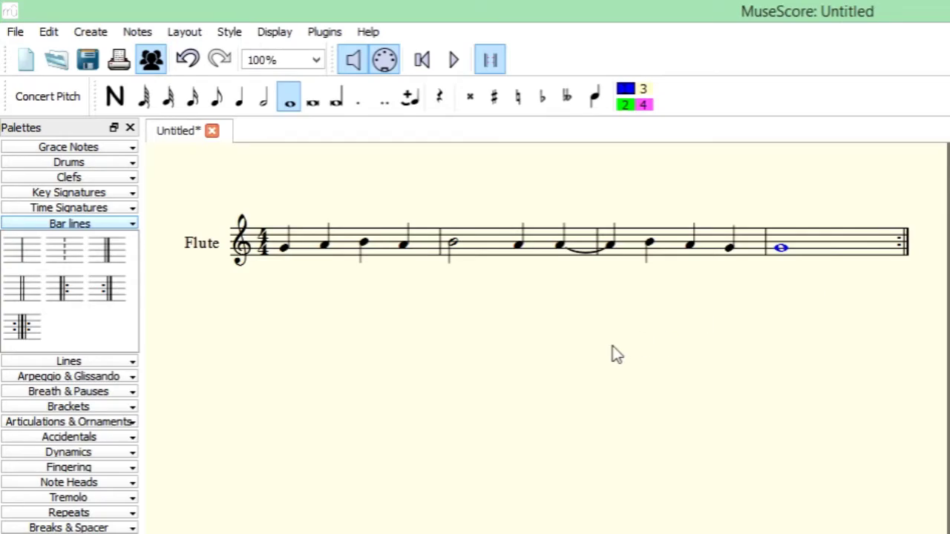